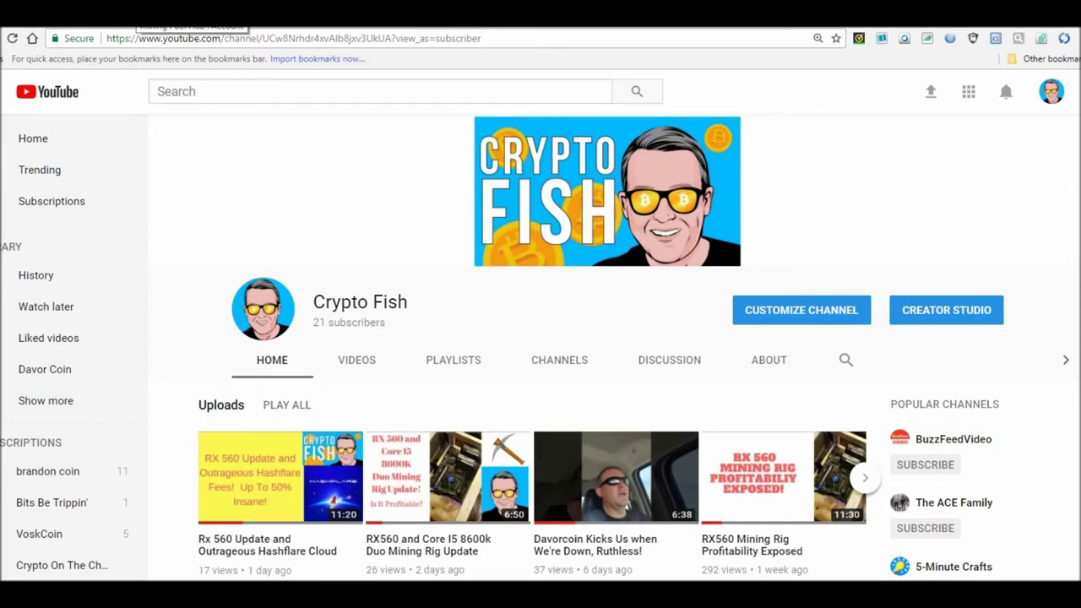
Step: Open the Ethereum pool's dashboard on Mining Pool Hub and copy the Last 24 Hours credit amount
click(186, 15)
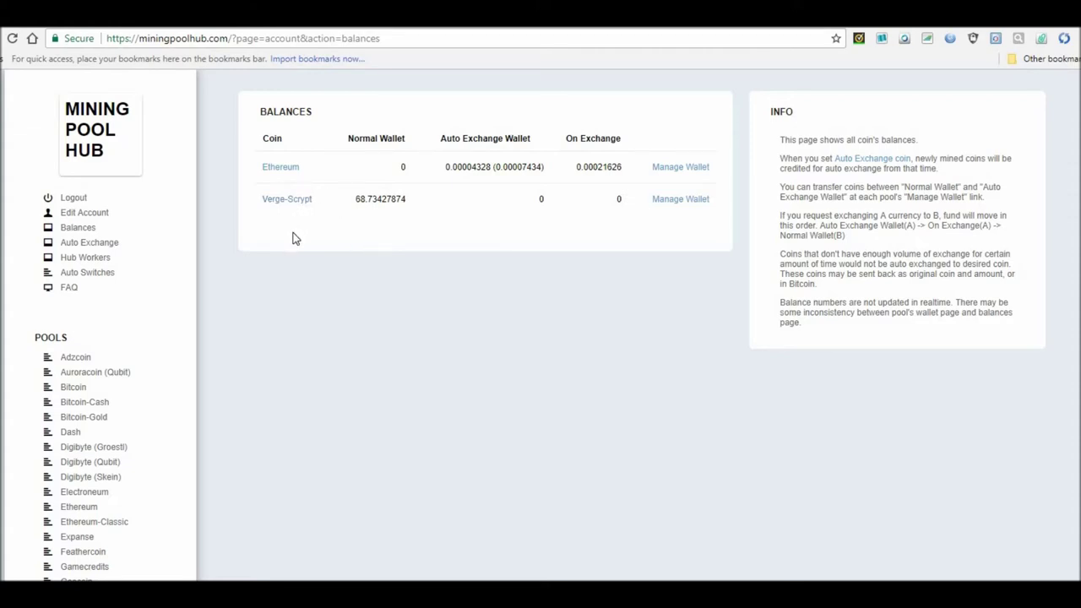
click(85, 511)
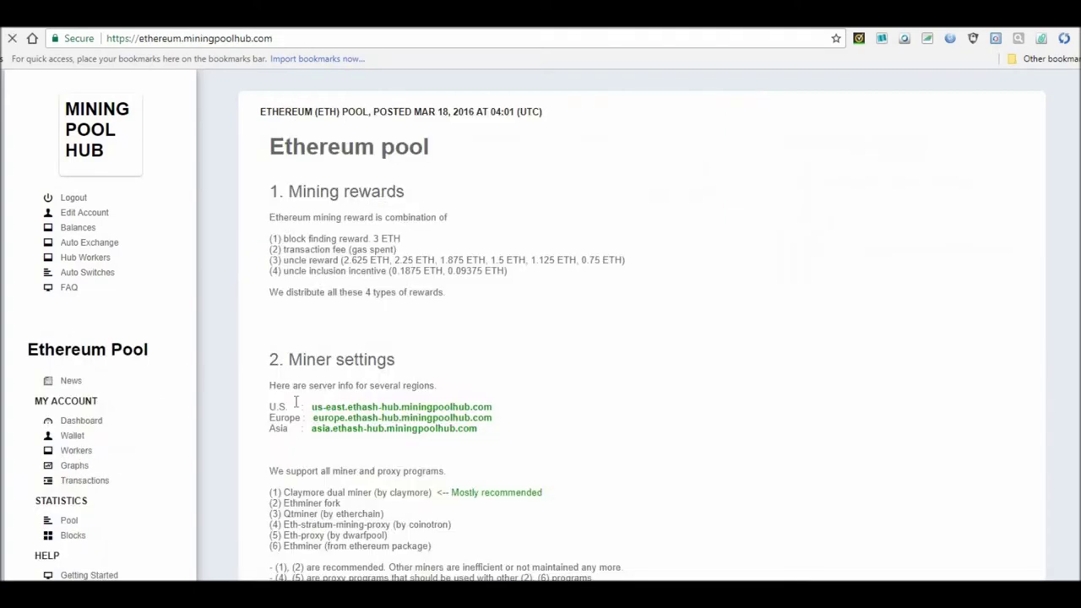
click(83, 422)
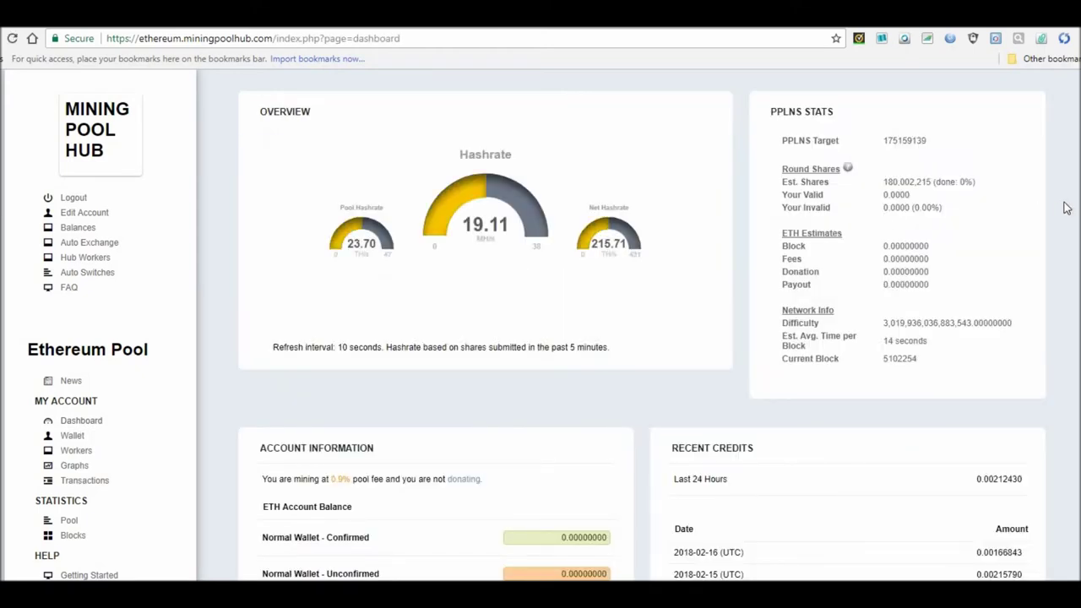
scroll(980, 326, down, 2)
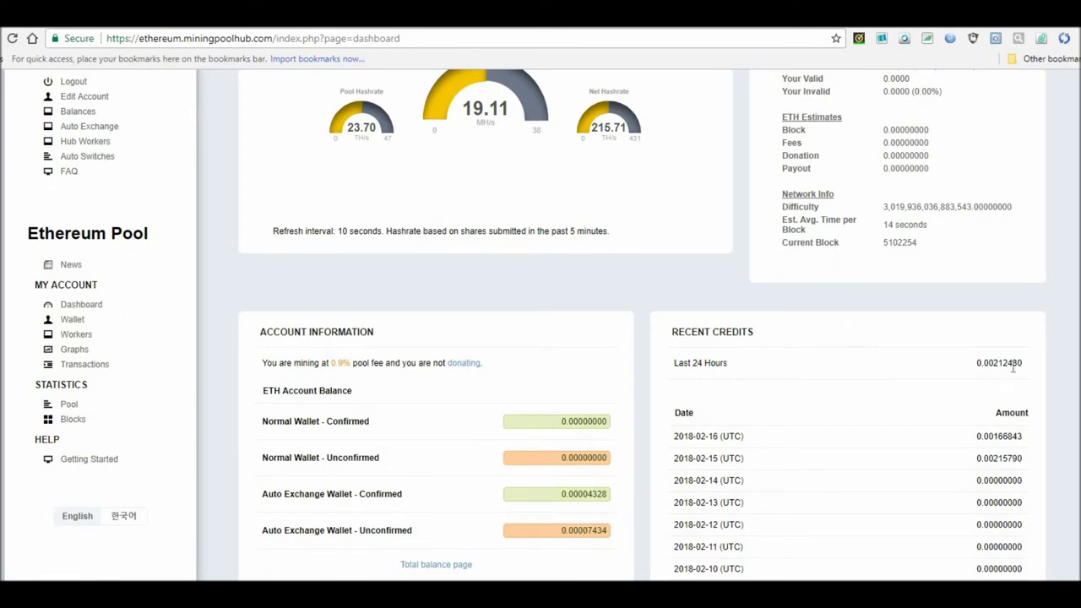
drag(1024, 364, 980, 365)
key(ctrl+c)
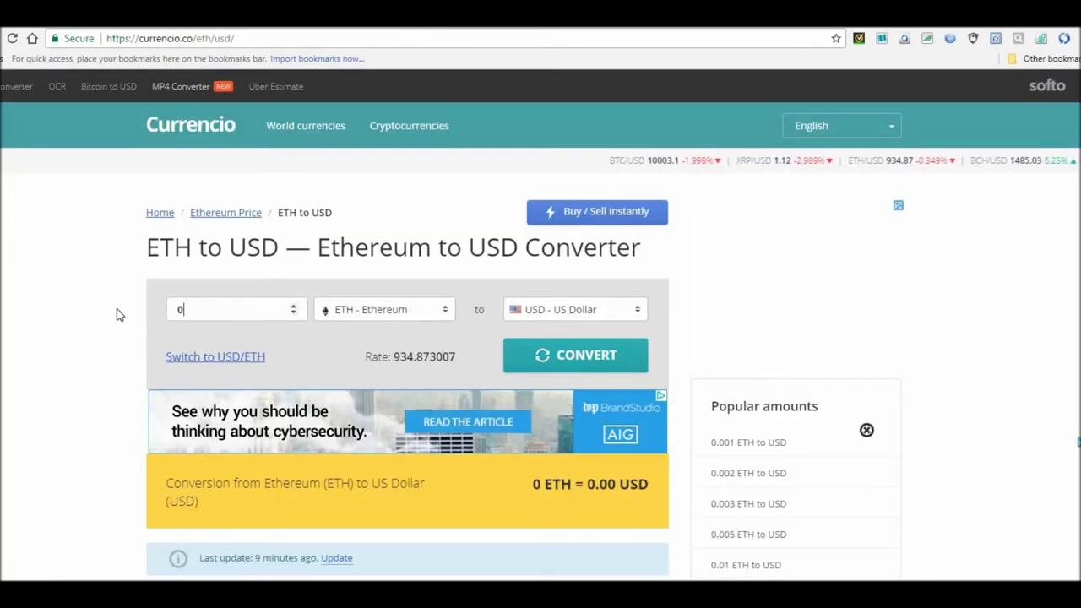
Step: Convert the copied amount of .00212430 ETH to US dollars in the Currencio converter
key(BackSpace)
key(ctrl+v)
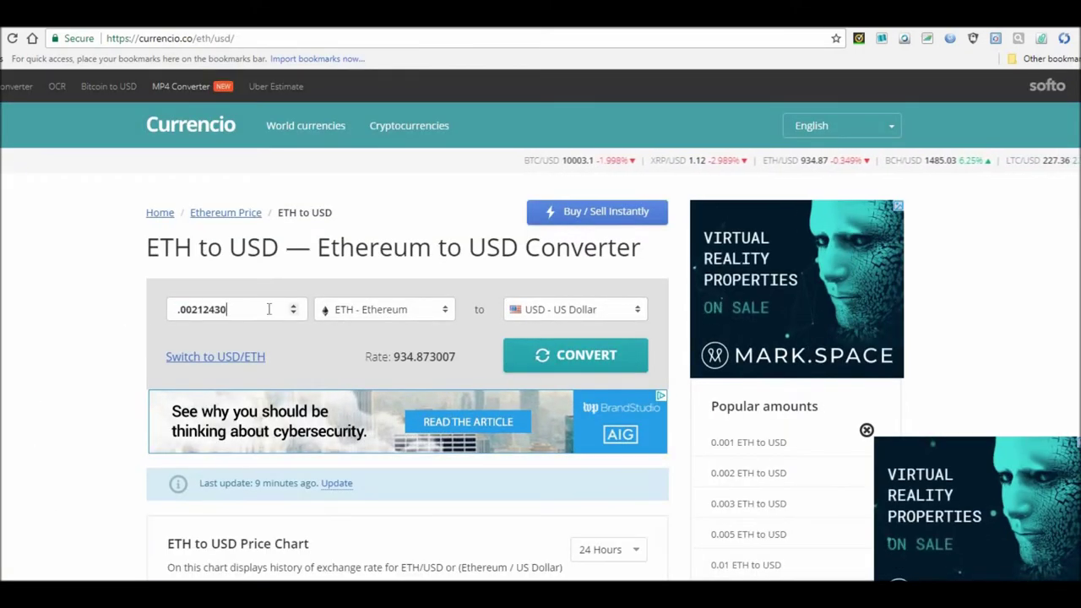
click(553, 353)
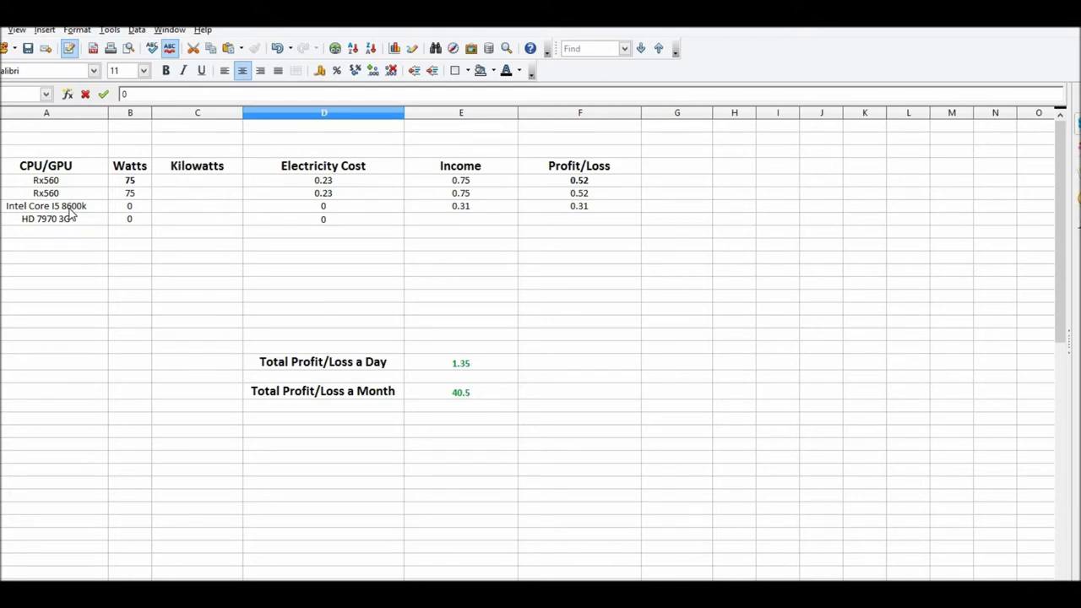
Step: In the profitability spreadsheet, set the Intel Core I5 8600k row's Income and Profit/Loss to 0
click(436, 211)
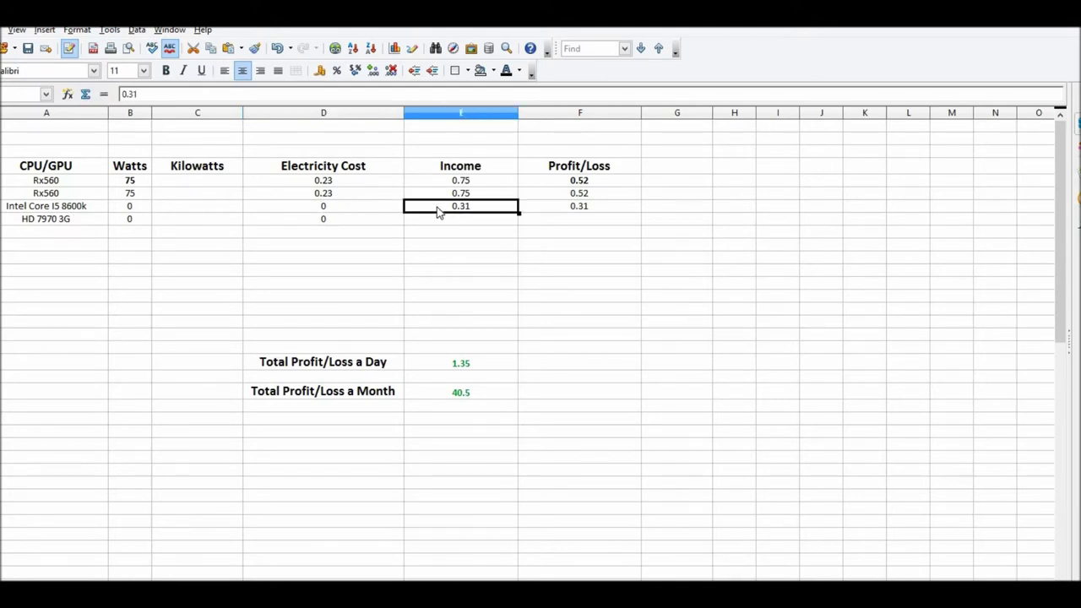
text(0)
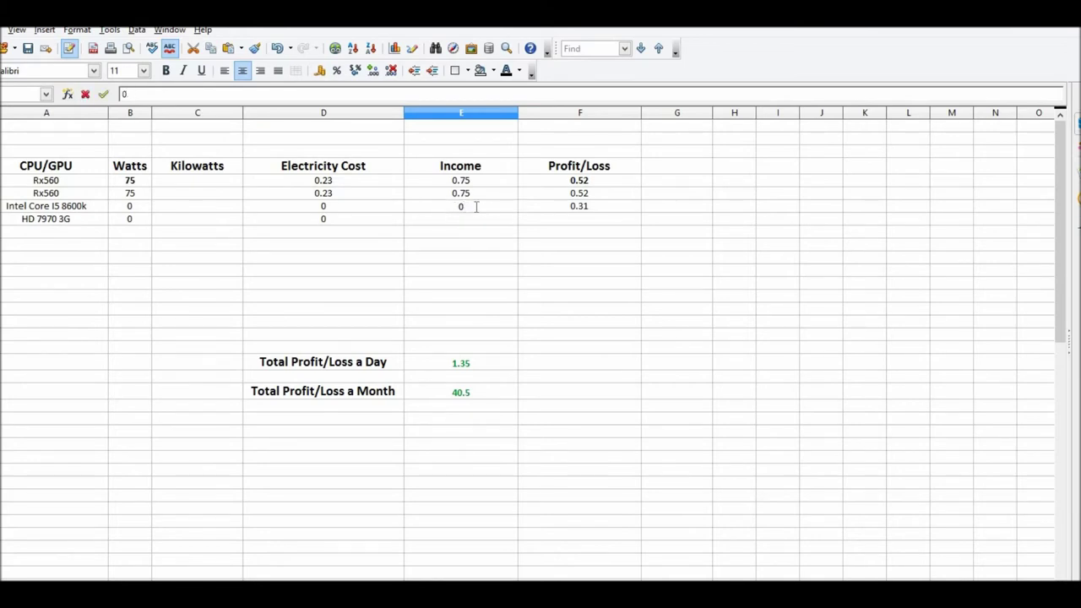
click(537, 211)
text(0)
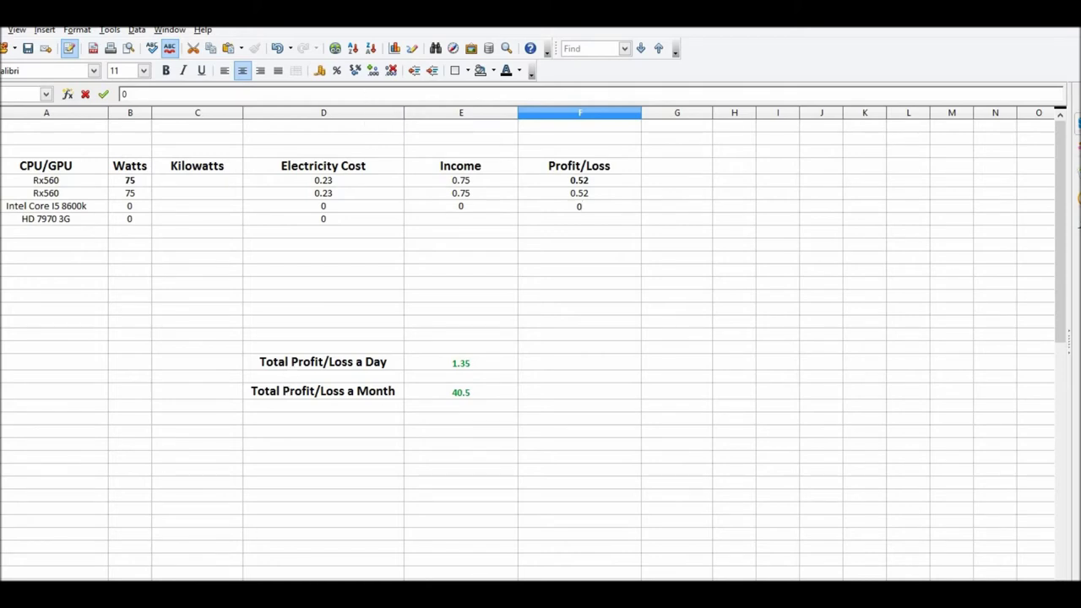
Step: Check the converted dollar amount in Currencio and set the Income of both Rx560 rows in the spreadsheet to 1
key(alt+Tab)
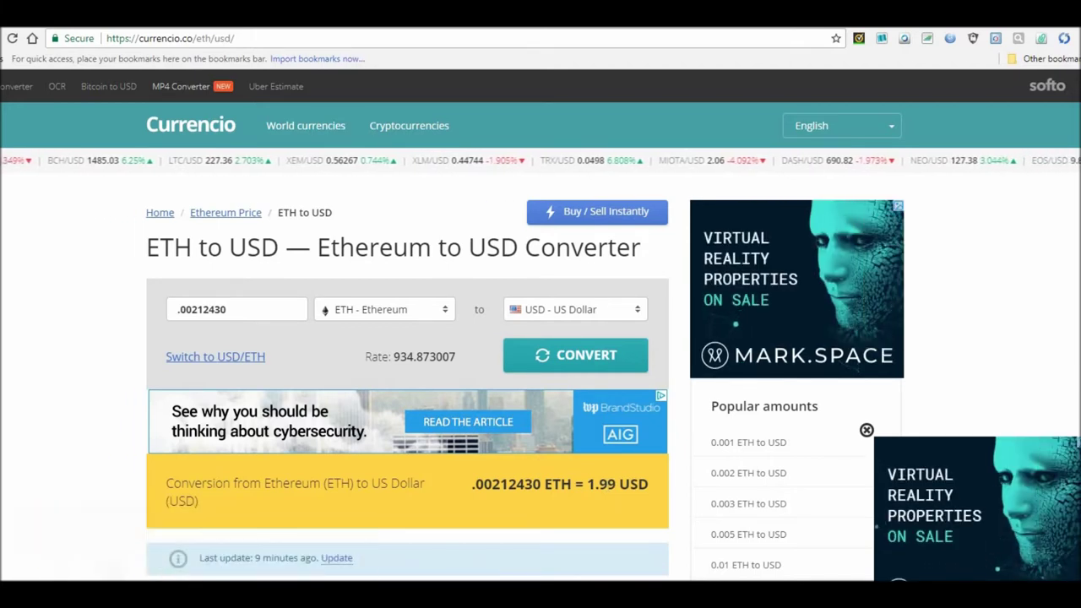
key(alt+Tab)
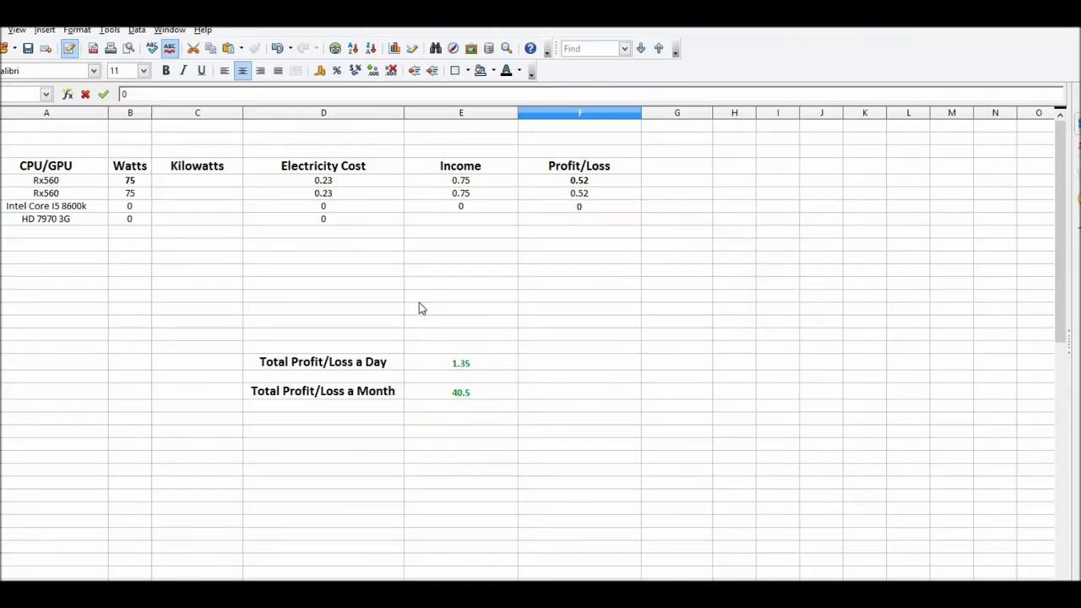
click(468, 181)
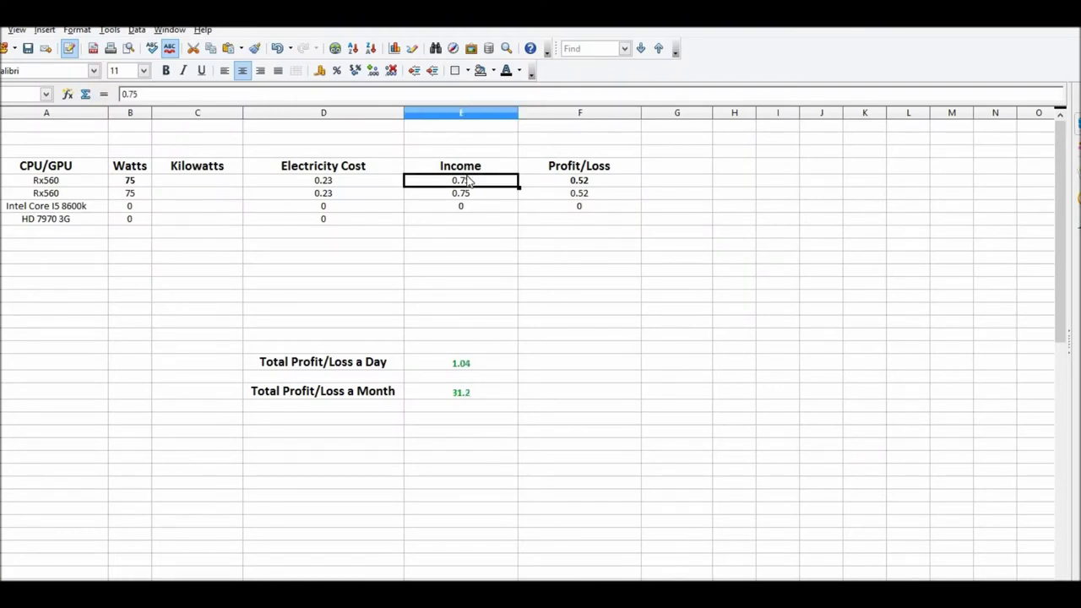
text(1)
key(Return)
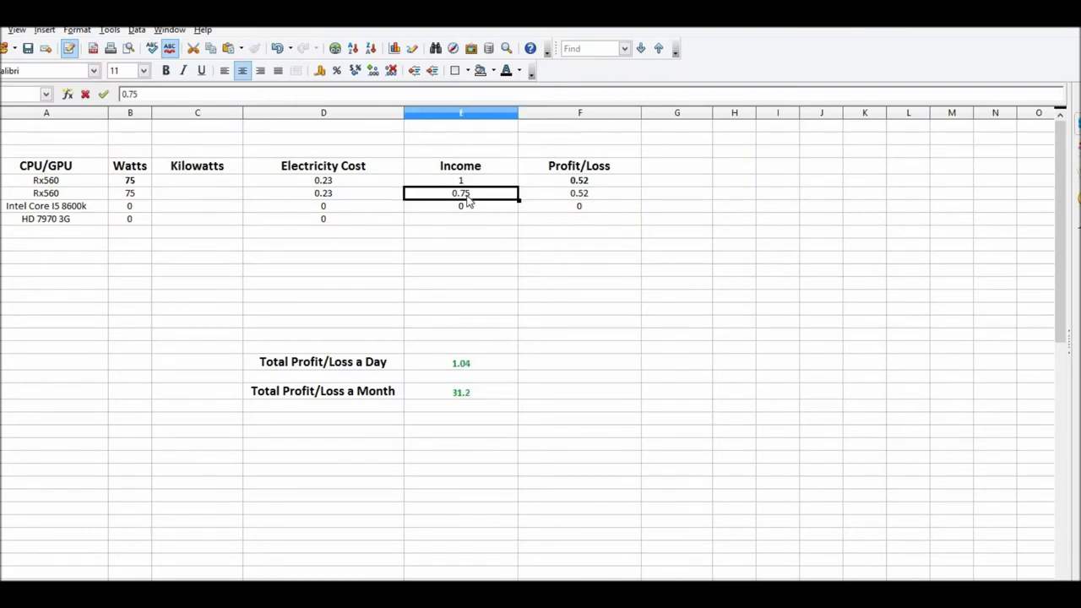
text(1)
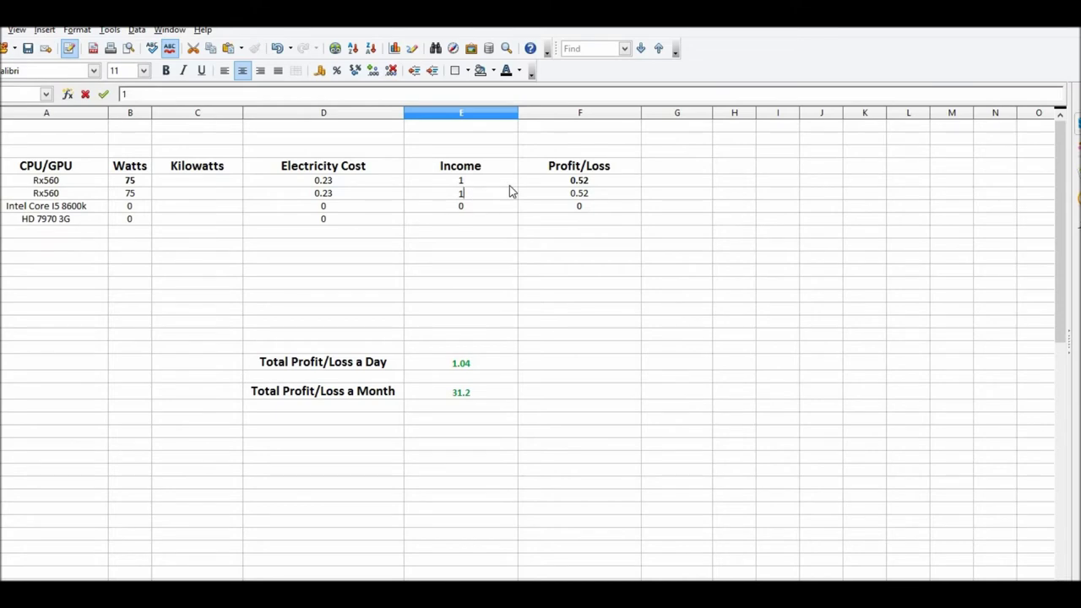
Step: Replace the first Rx560 row's Profit/Loss value with the formula =(E5)-(D5)
click(577, 182)
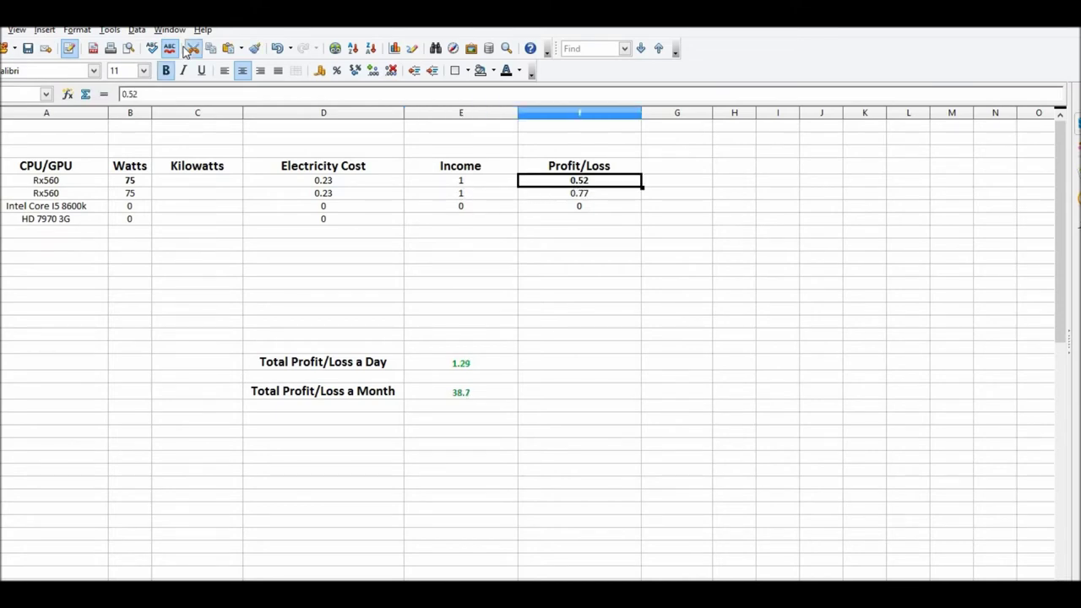
click(143, 95)
drag(143, 95, 122, 95)
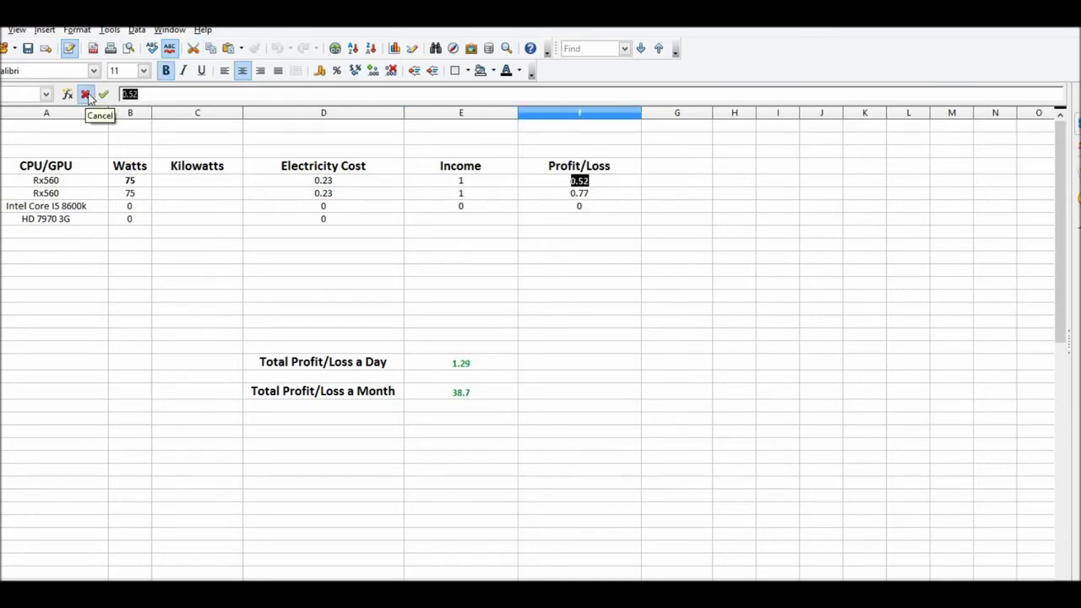
text(=()
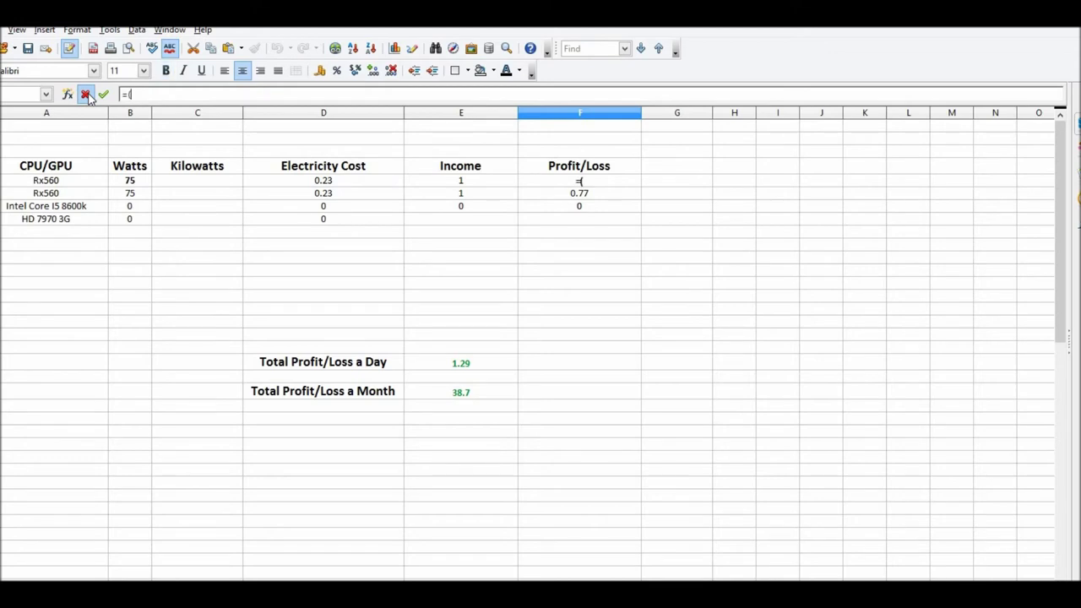
text(e5)-(d5))
key(Return)
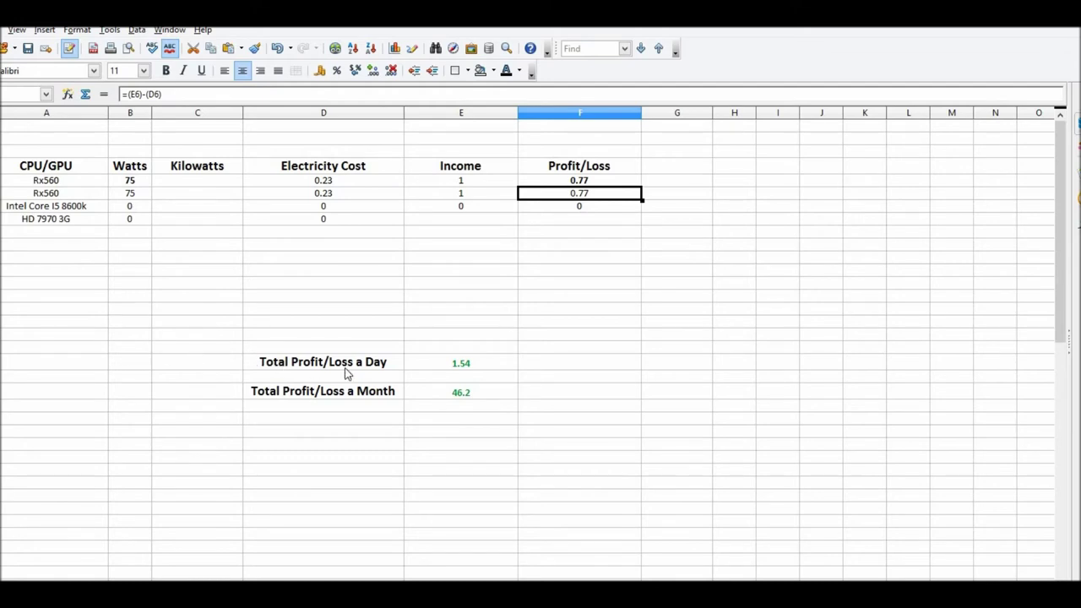
Step: Inspect the monthly profit/loss total in the spreadsheet, and switch to Chrome to check Rig1's hashrate in the SimpleMining rig list
click(444, 394)
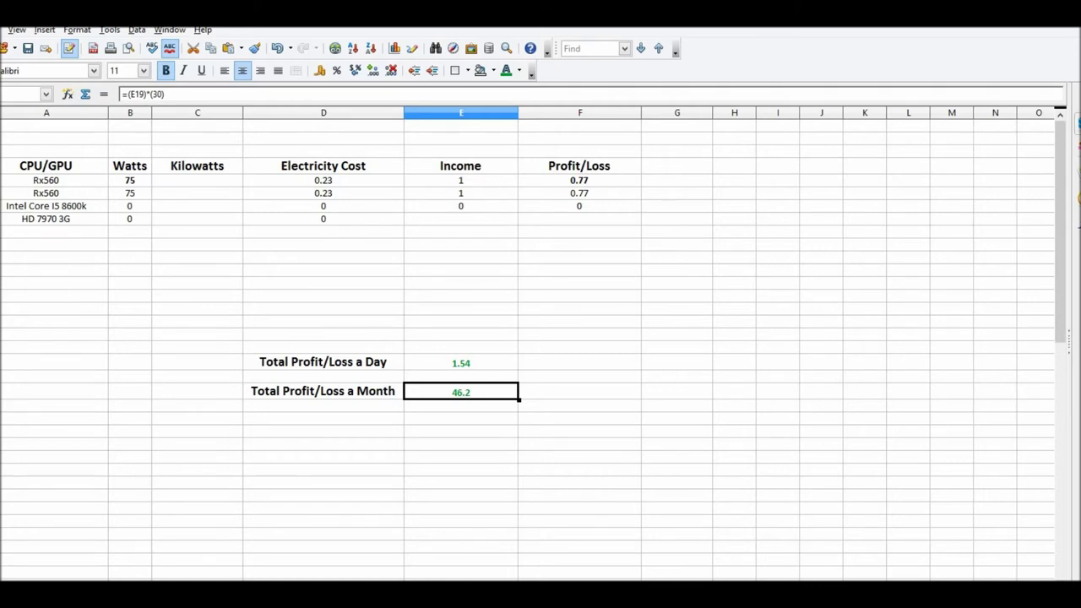
mouse_move(80, 591)
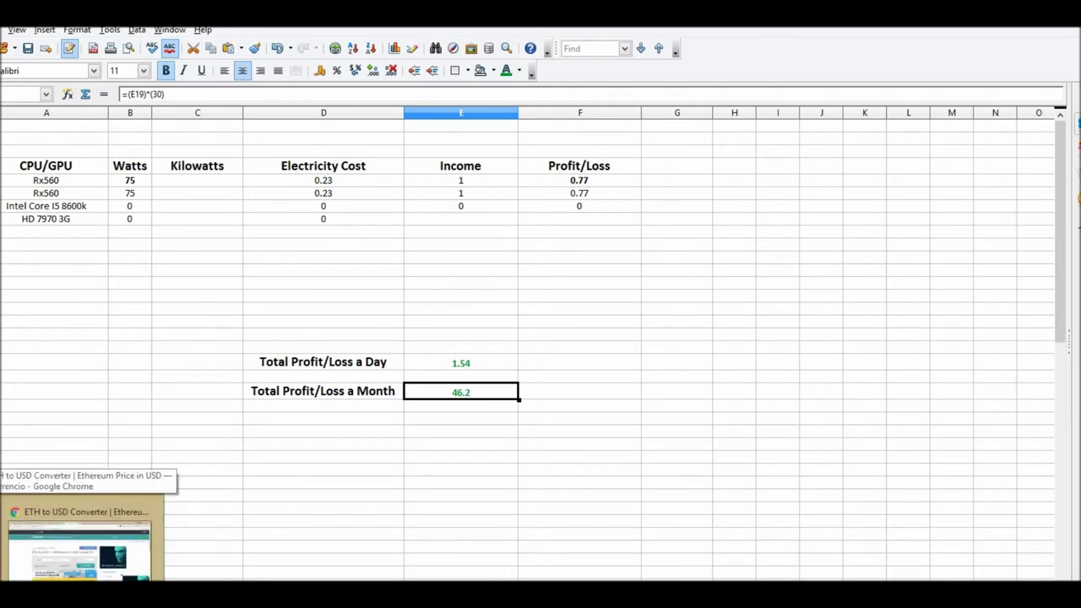
click(107, 554)
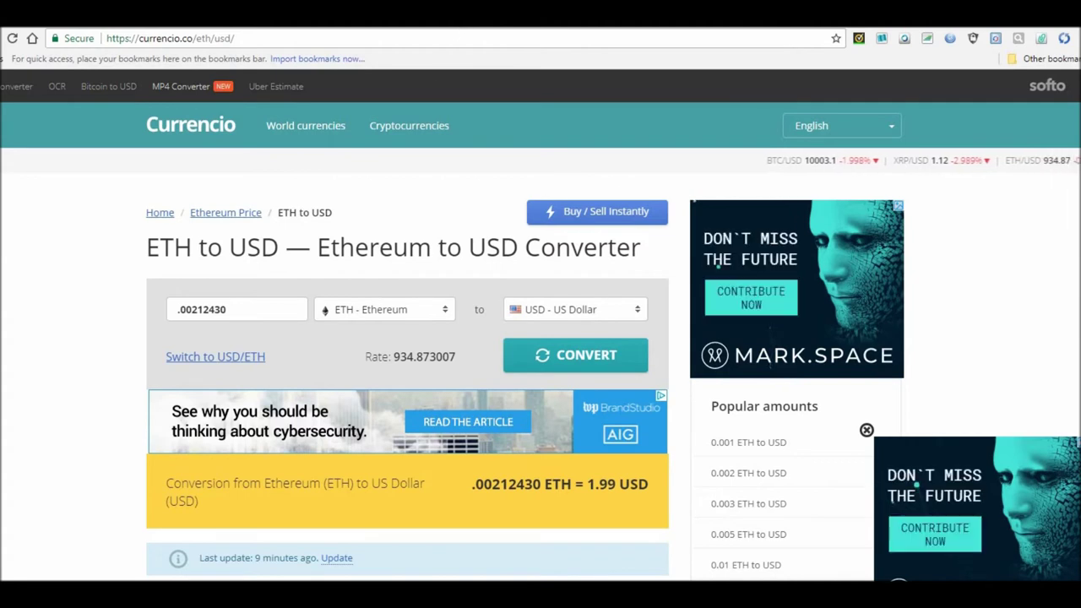
click(331, 29)
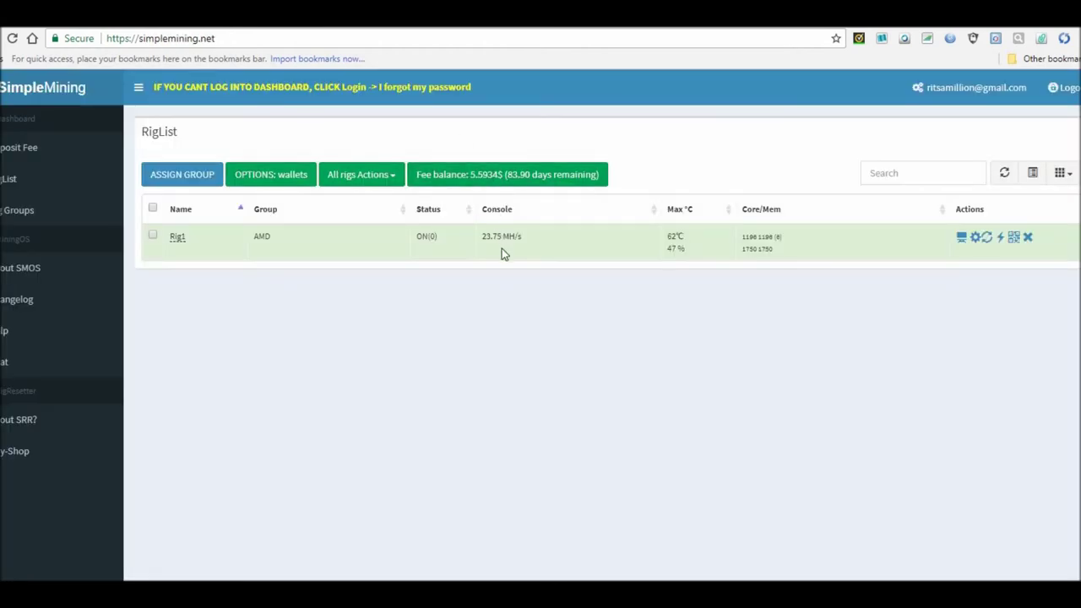
mouse_move(508, 238)
Step: Return to the Mining Pool Hub balances page and add 211 and 69 in Calculator to total the Verge coins
click(127, 13)
click(83, 115)
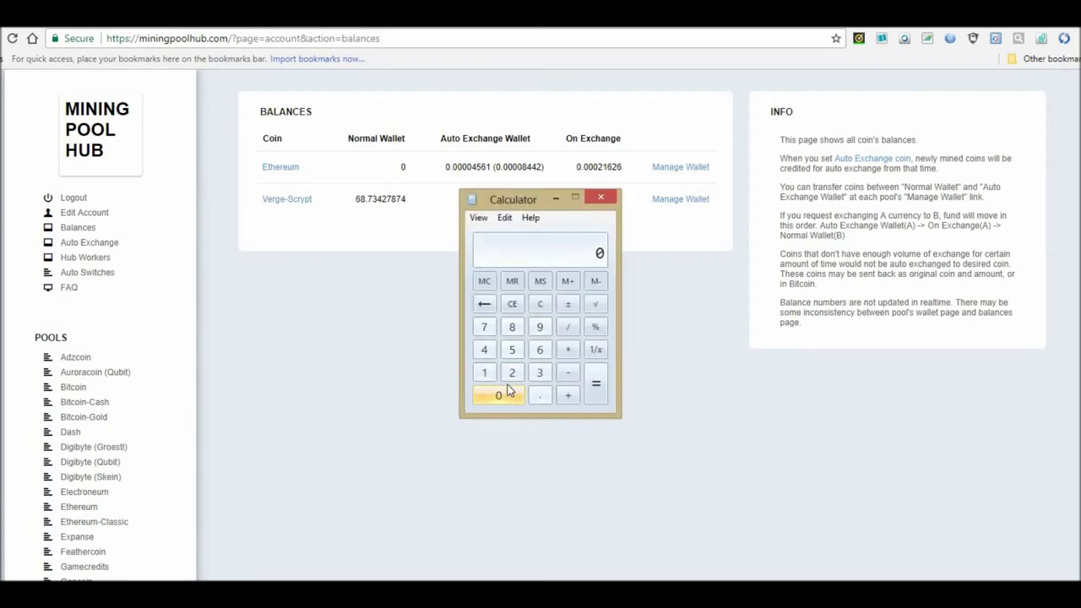
click(512, 373)
click(483, 372)
click(483, 373)
click(573, 396)
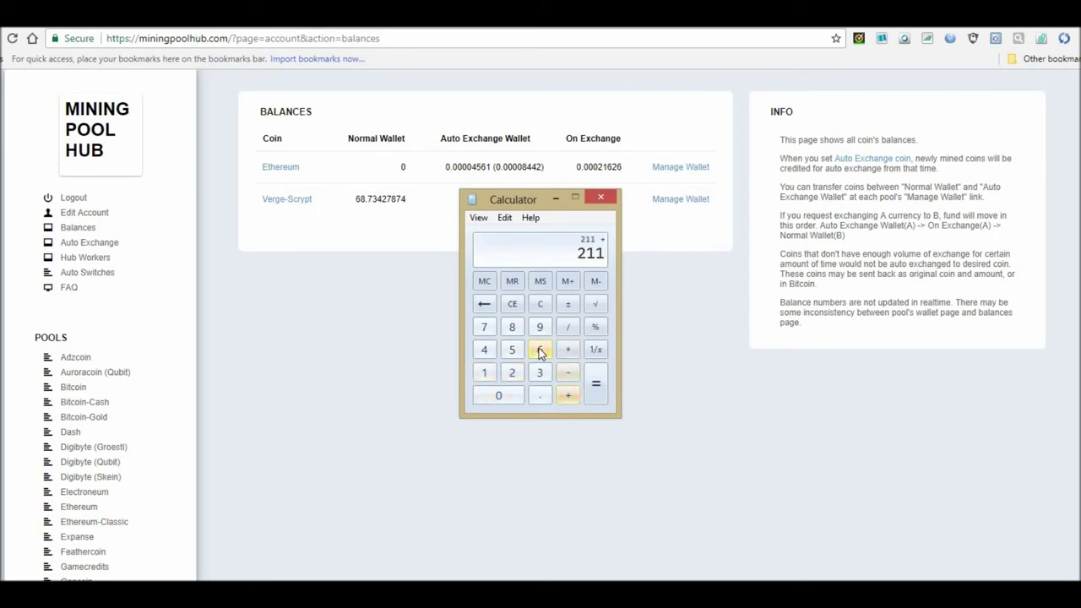
click(541, 350)
click(541, 332)
click(598, 383)
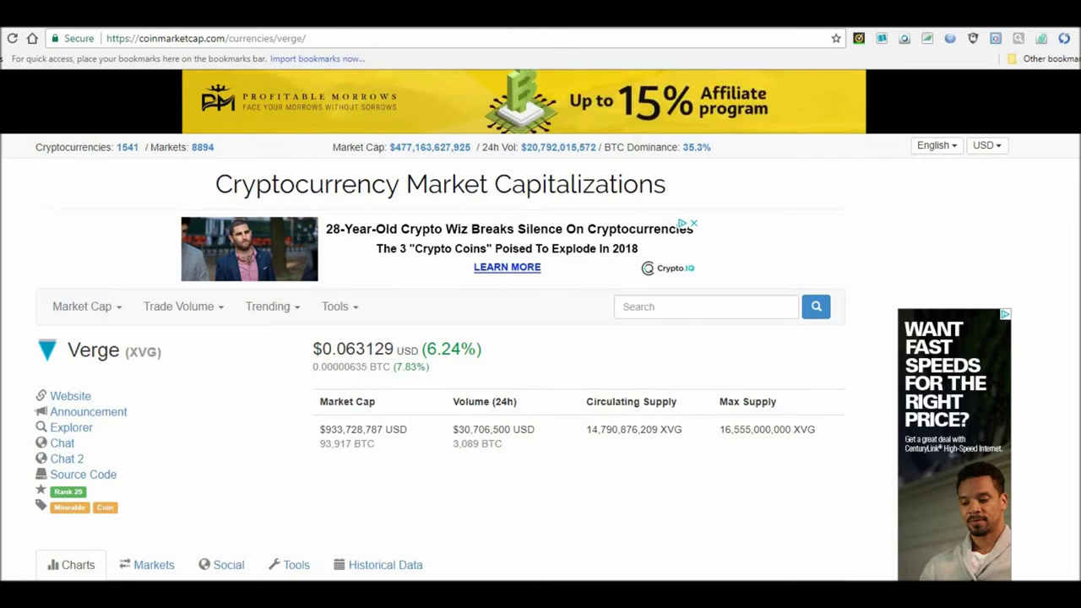
Step: Multiply the Verge coin total in Calculator by the CoinMarketCap price of 0.063129 USD
key(alt+Tab)
key(asterisk)
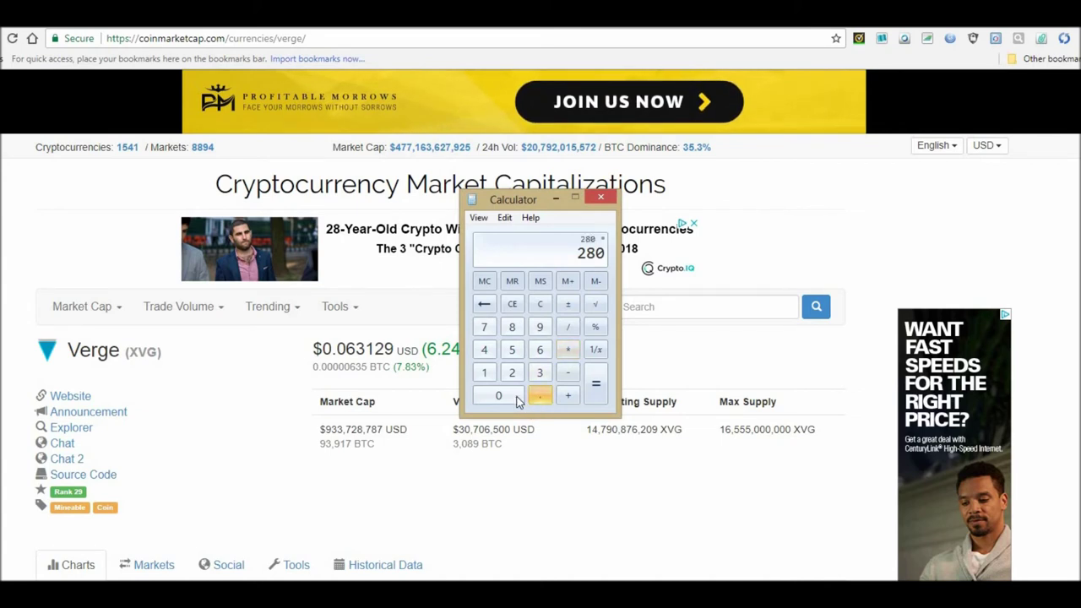
text(0.0)
click(541, 353)
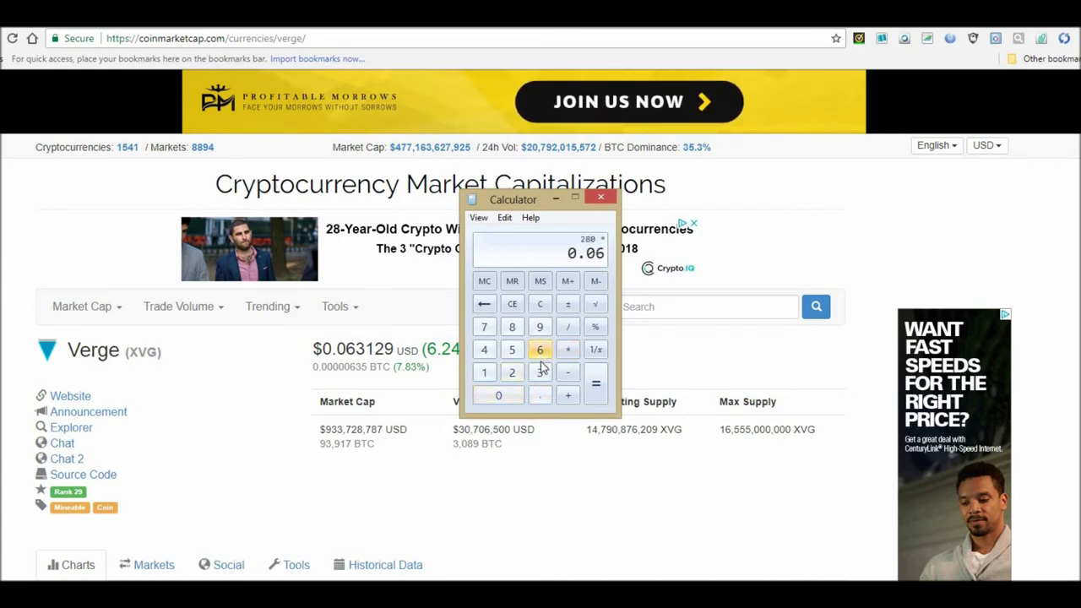
click(542, 373)
click(485, 374)
click(512, 376)
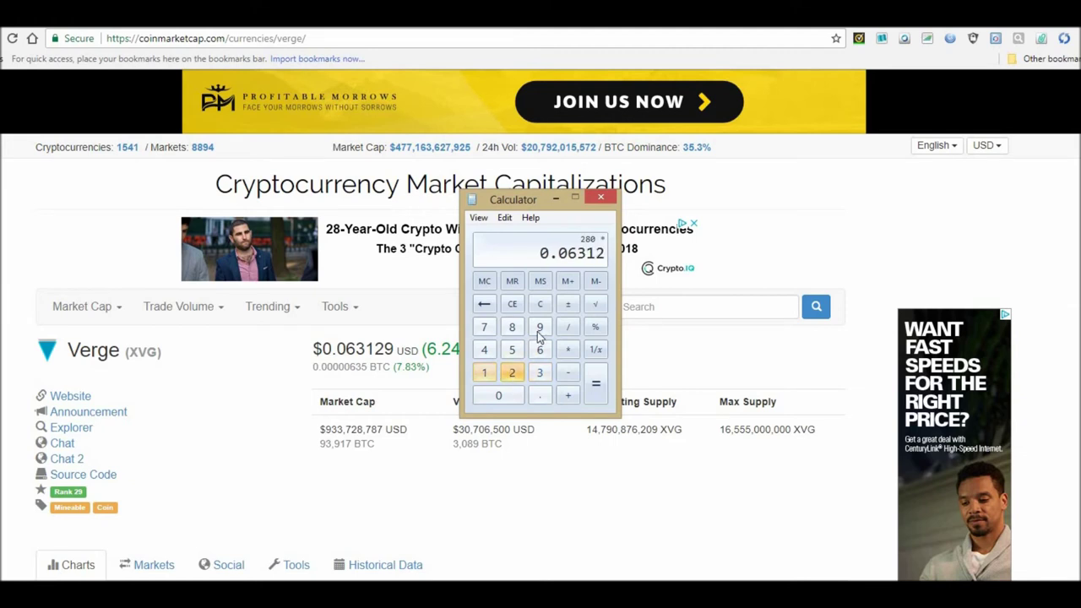
click(540, 328)
click(596, 382)
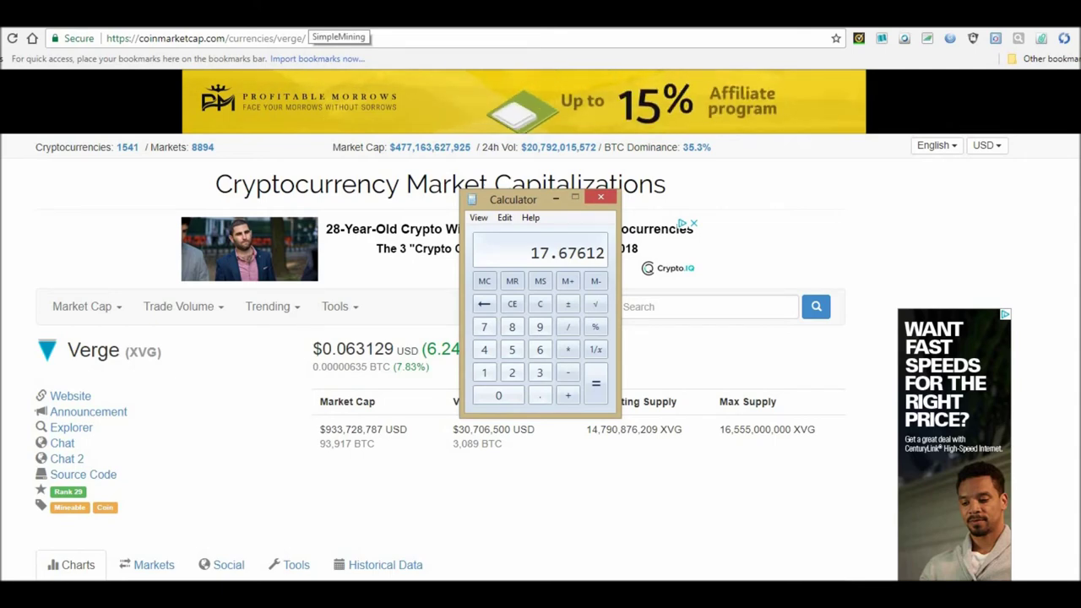
Step: Look at the spreadsheet totals again and examine the price of the cheapest new ASUS RX 570 offer on Amazon
key(alt+Tab)
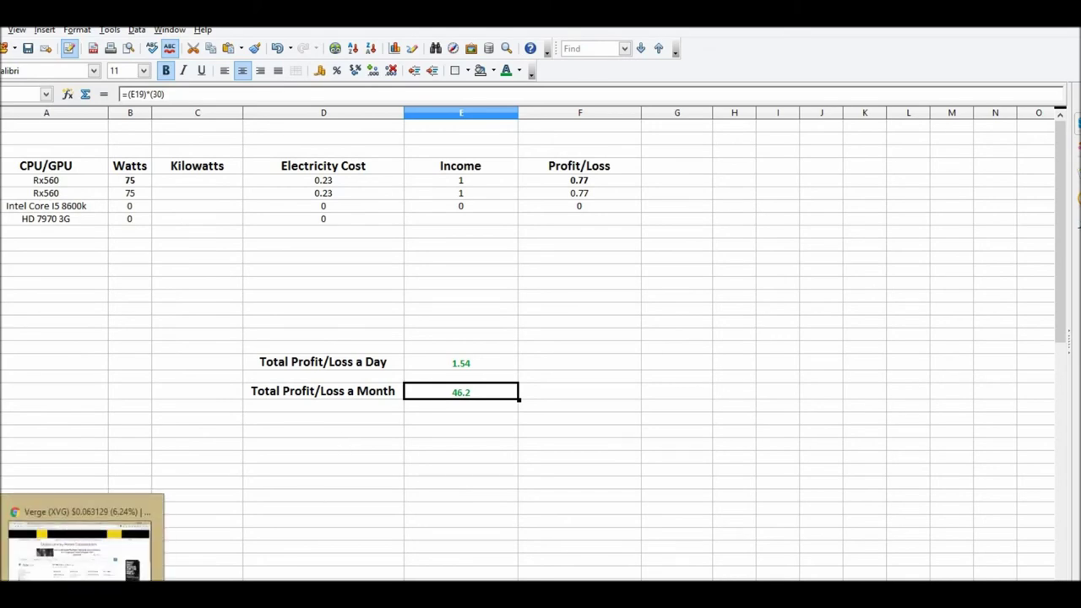
click(72, 596)
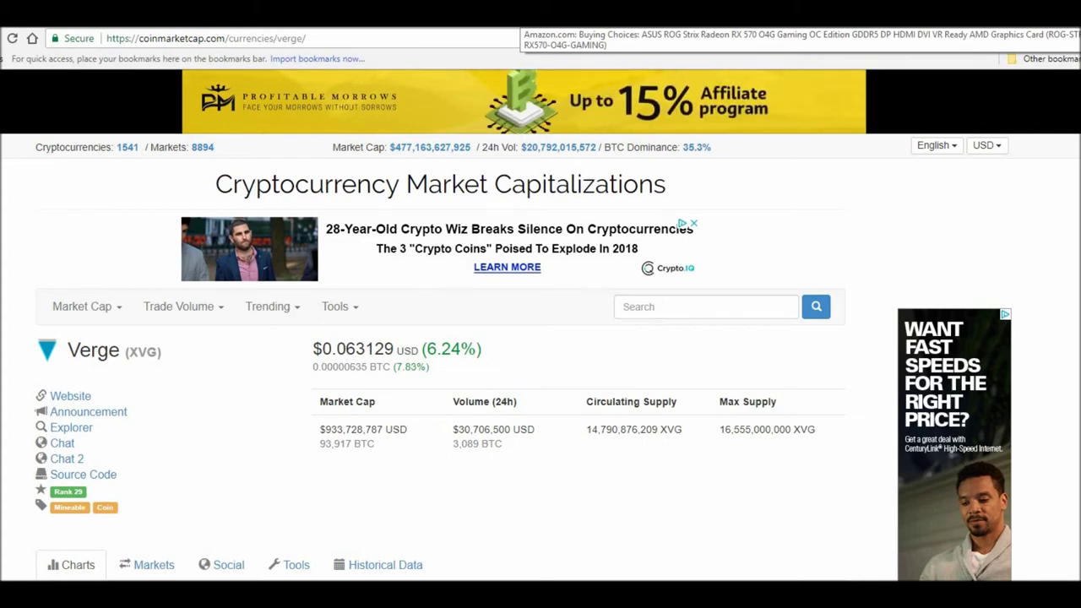
key(ctrl+Tab)
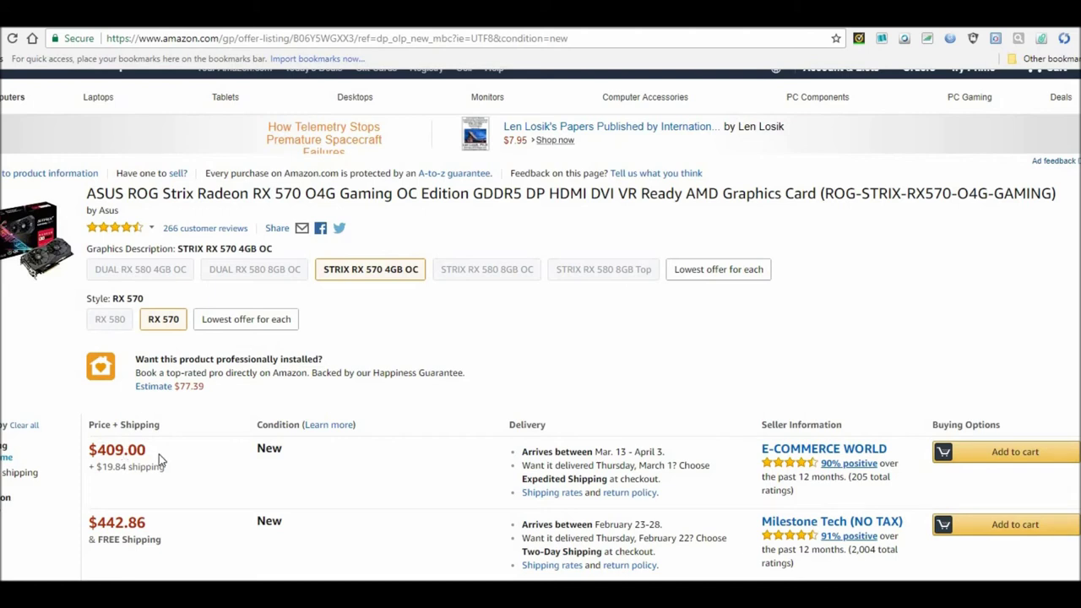
drag(154, 457, 89, 450)
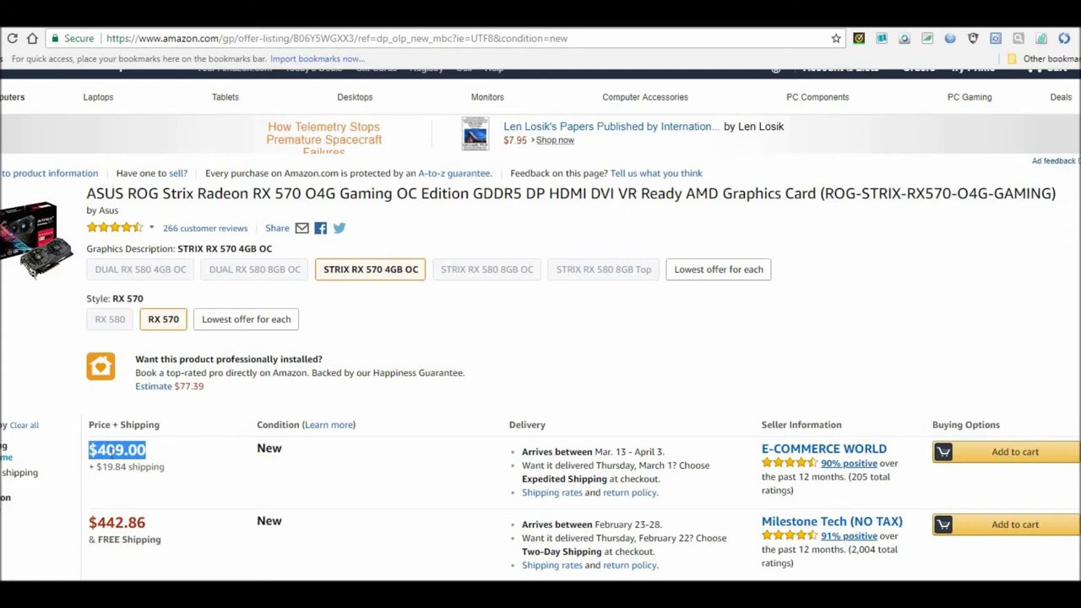
click(174, 460)
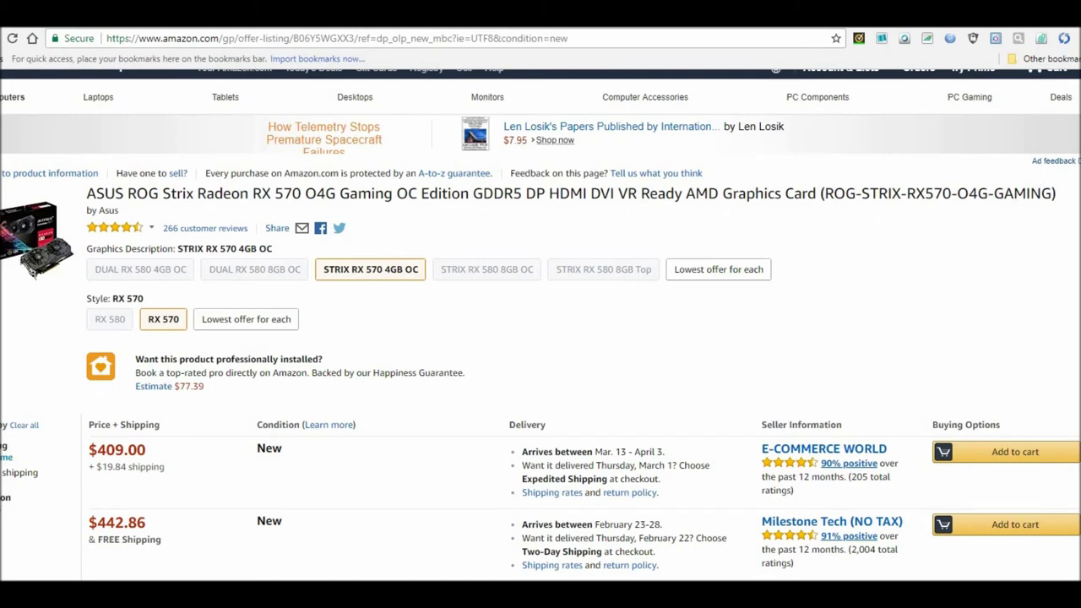
Step: Search Amazon's Electronics department for "rx560"
scroll(541, 324, up, 2)
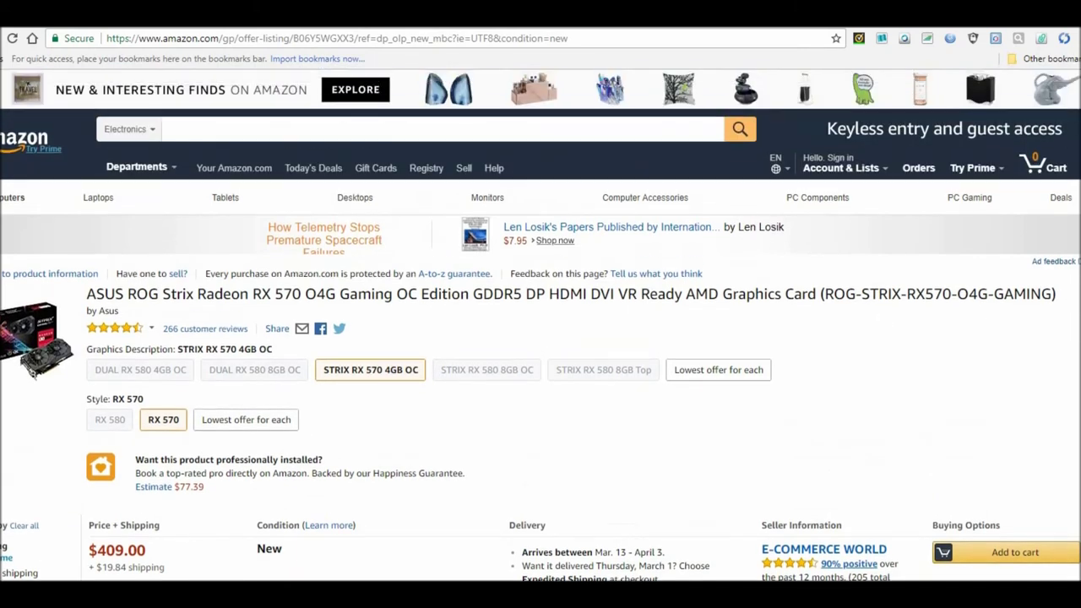
click(371, 135)
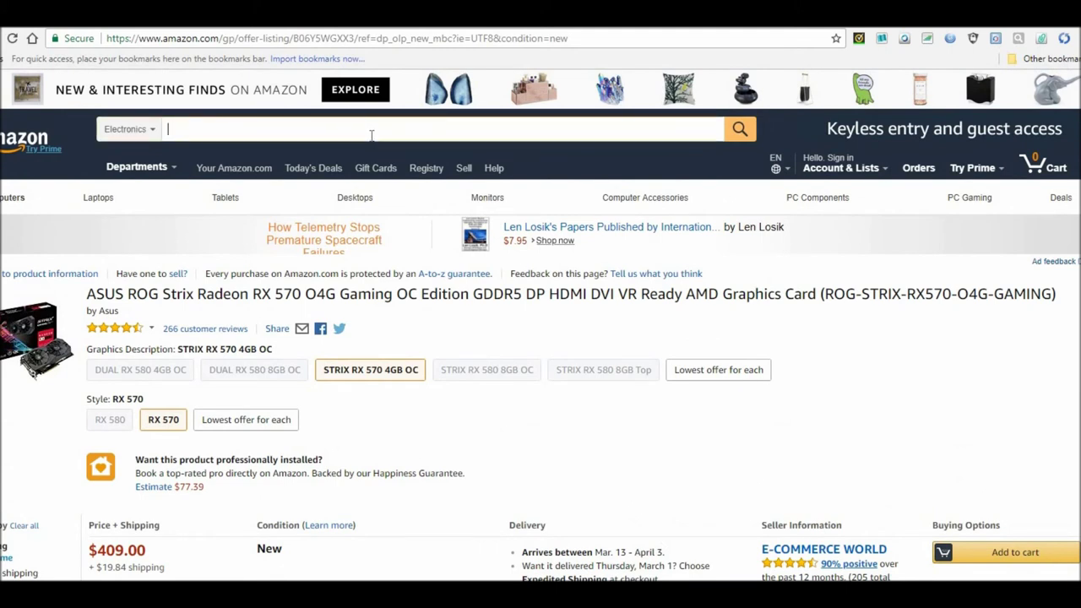
text(rx560)
key(Return)
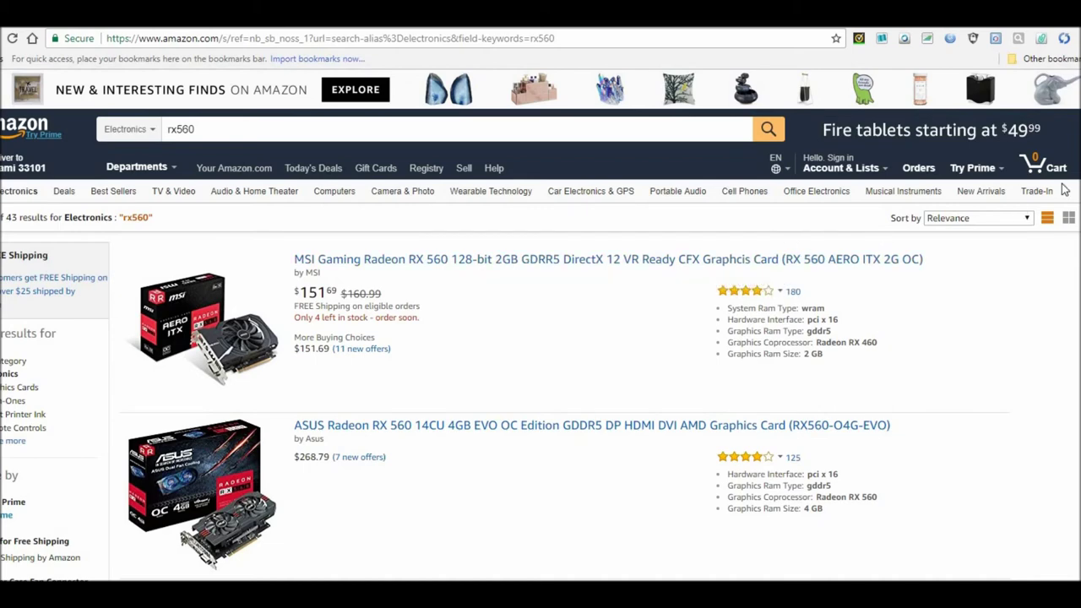
Step: Examine the prices and memory sizes of the RX 560 cards and comparable graphics cards in the search results
scroll(540, 325, down, 3)
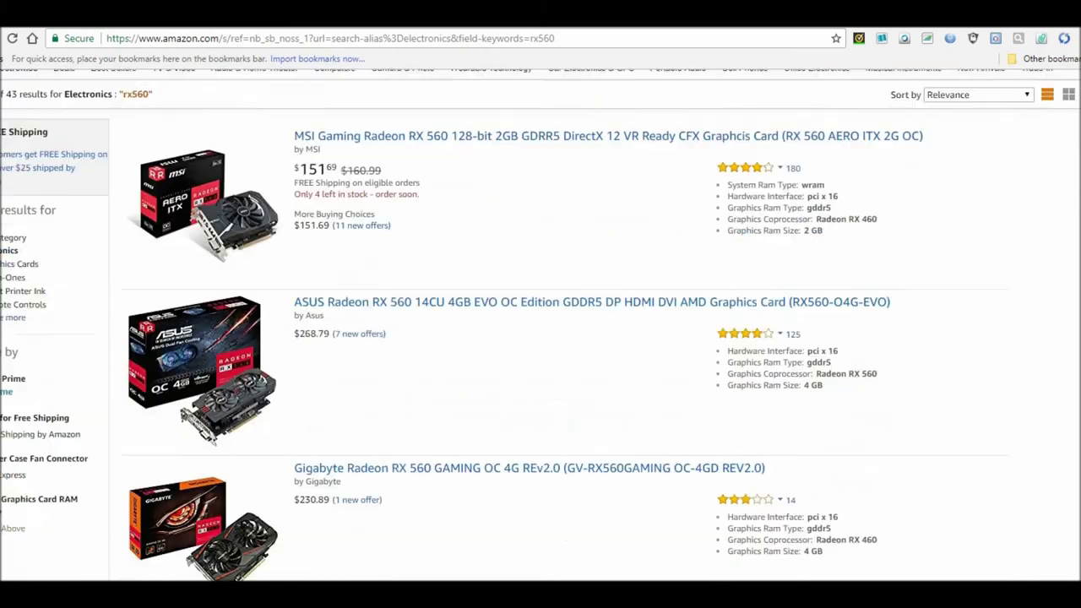
scroll(541, 325, down, 2)
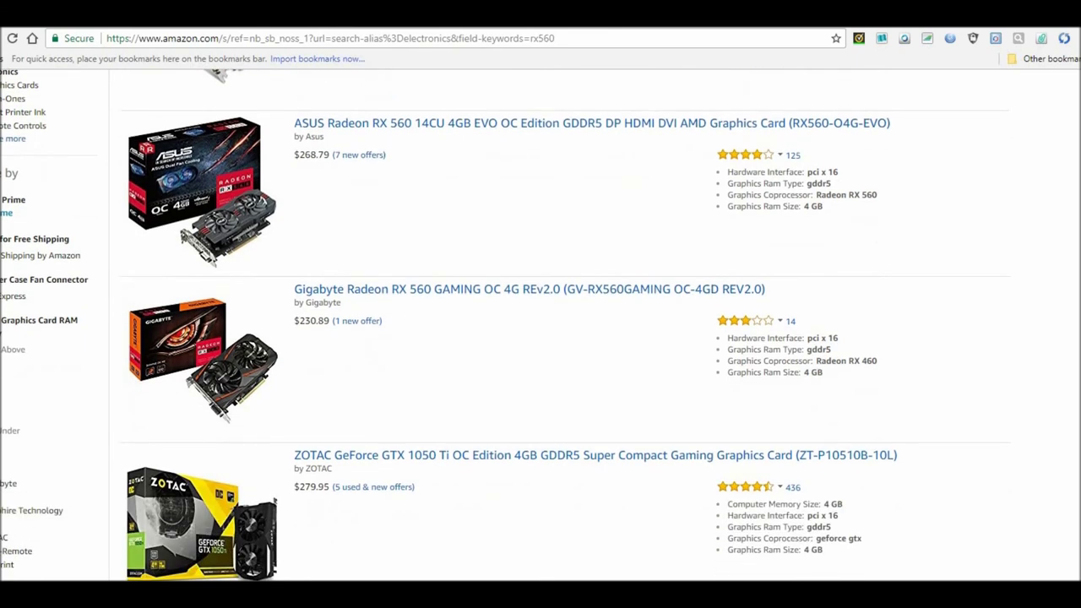
scroll(540, 326, up, 2)
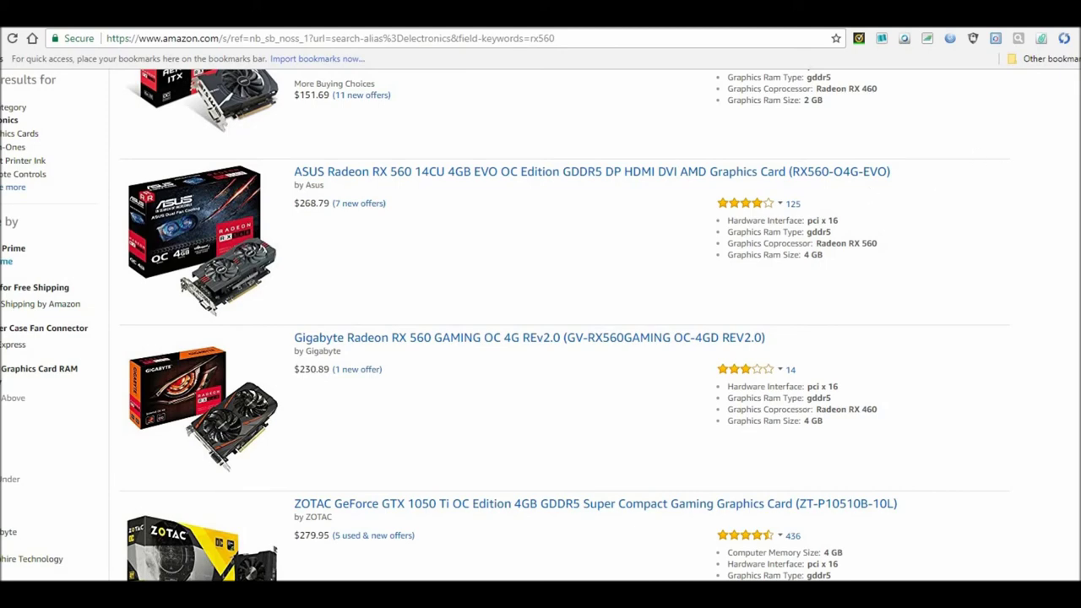
scroll(445, 195, up, 3)
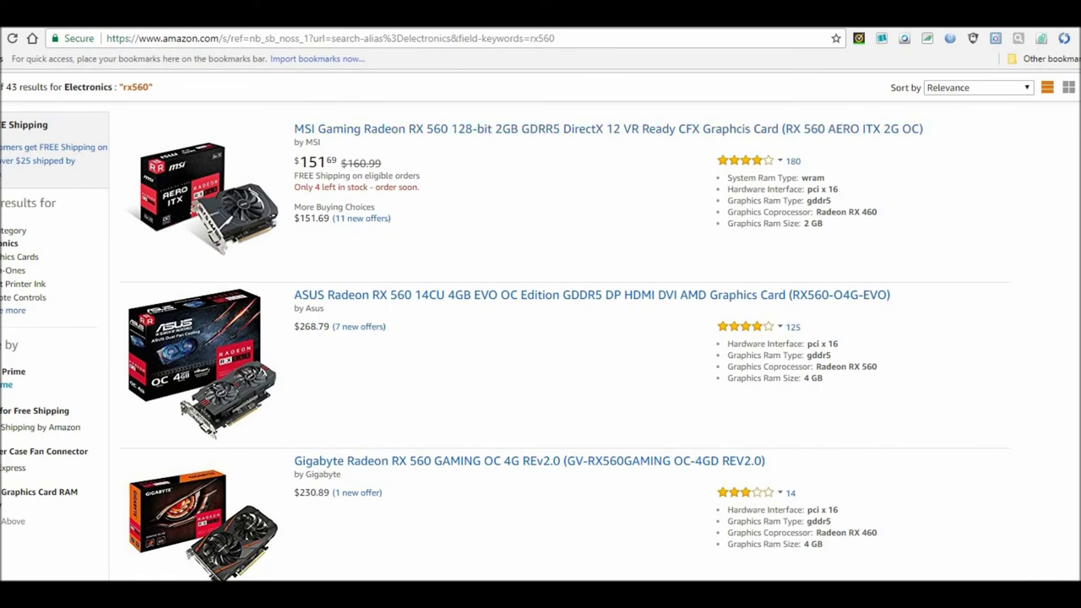
scroll(540, 324, down, 7)
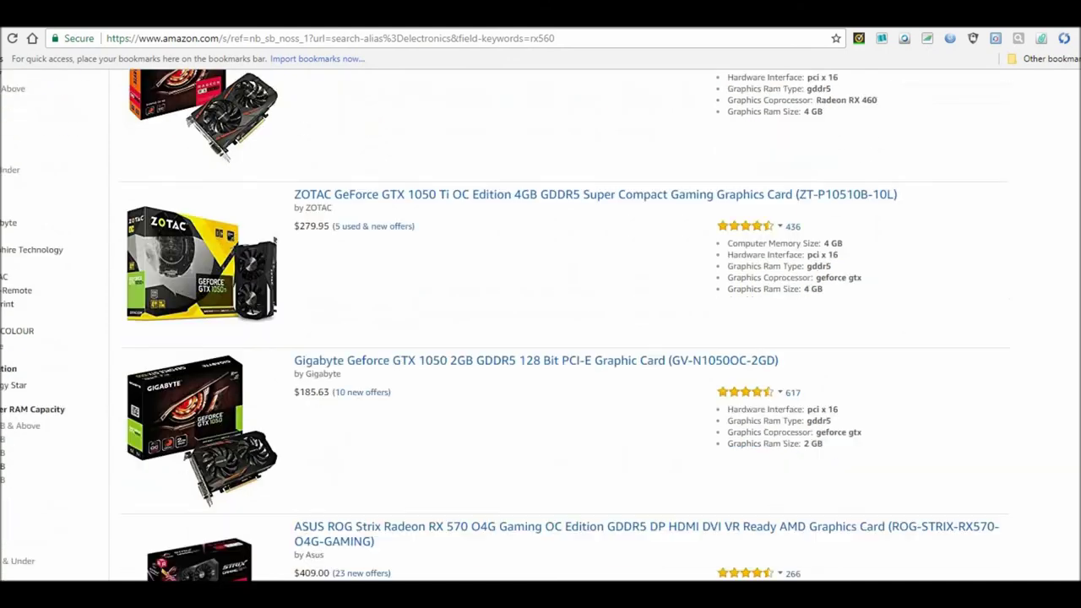
scroll(541, 324, down, 2)
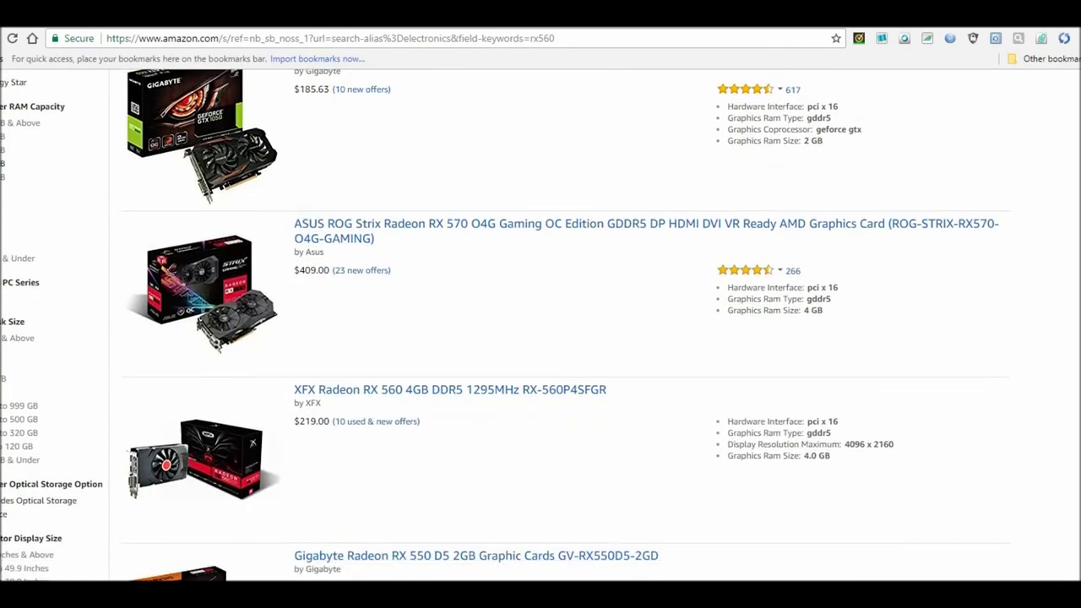
scroll(540, 324, down, 1)
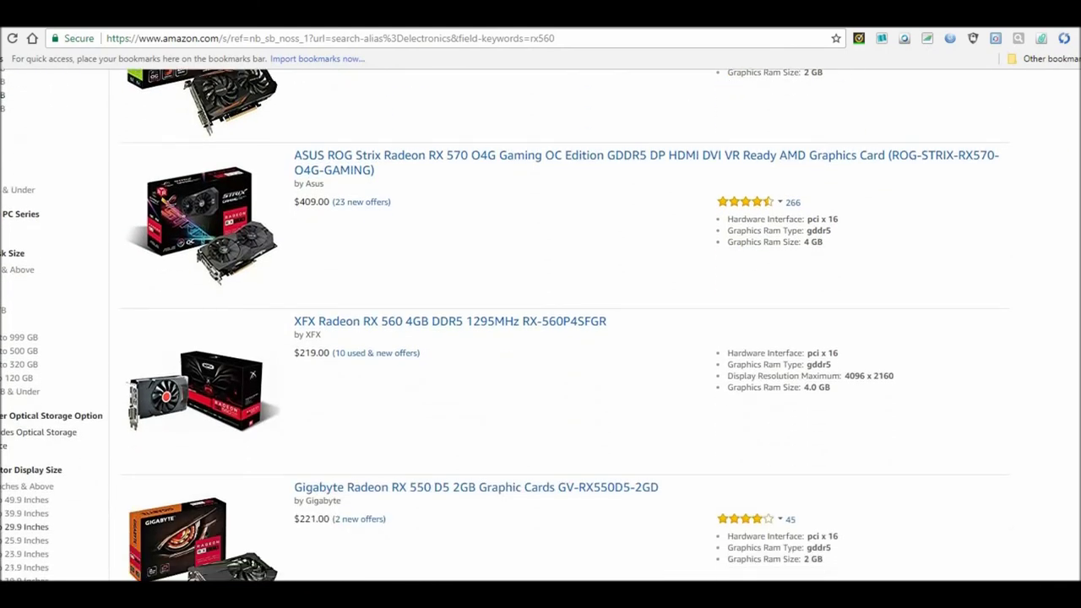
scroll(541, 324, down, 2)
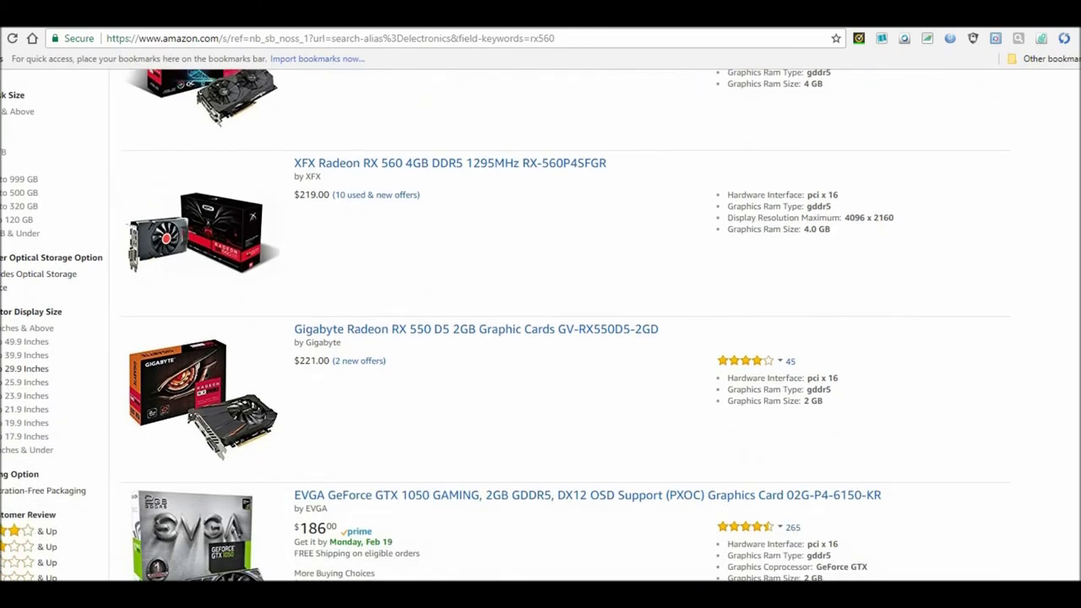
scroll(540, 325, down, 4)
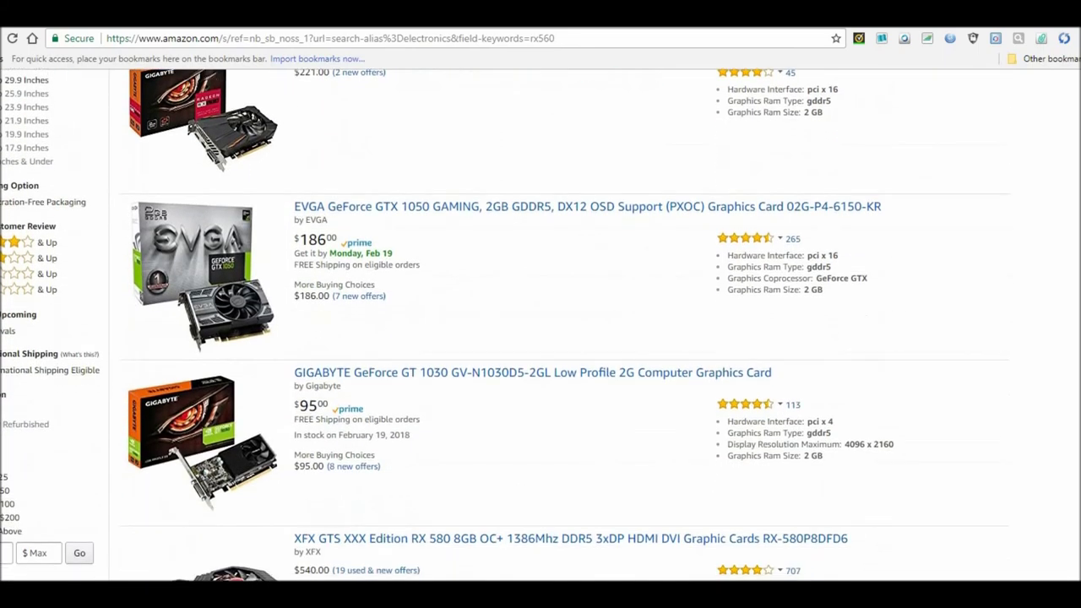
scroll(540, 324, down, 2)
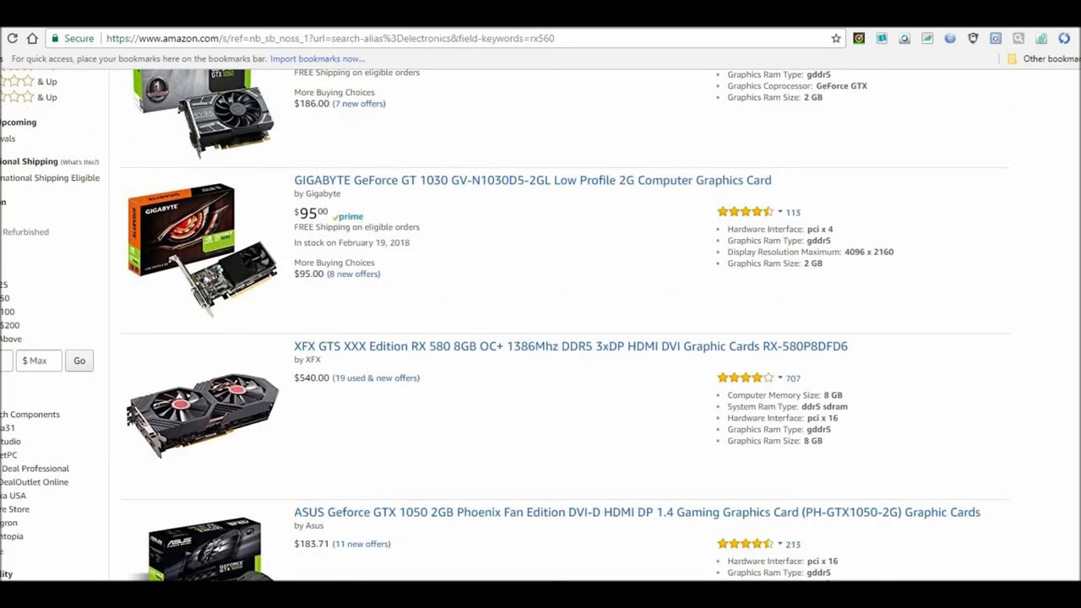
scroll(540, 324, down, 3)
scroll(541, 324, up, 20)
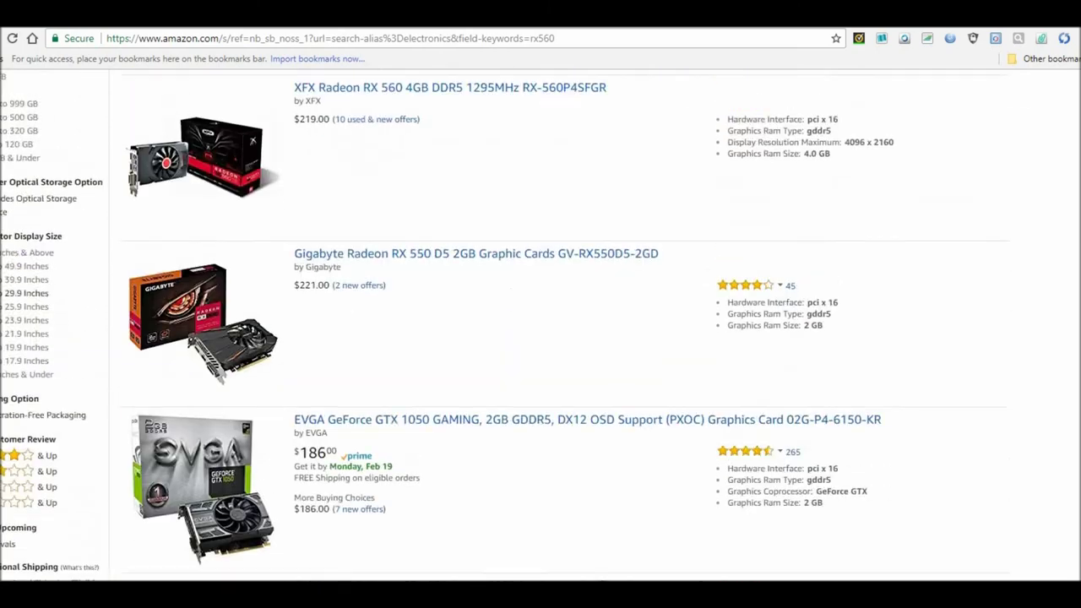